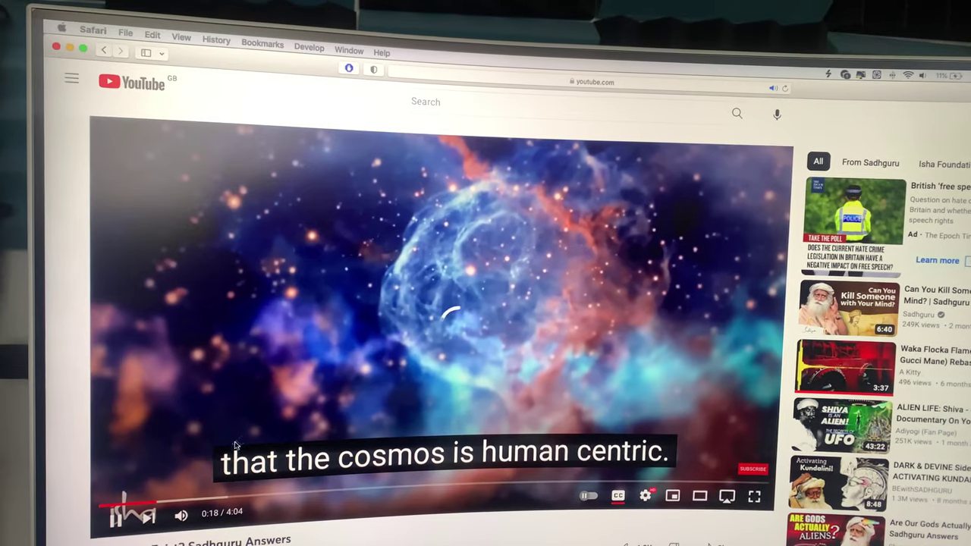
Step: Scrub the 'Do Aliens Exist?' video forward to 0:30, then to 0:35, while it stalls
left_click_drag(156, 502, 194, 502)
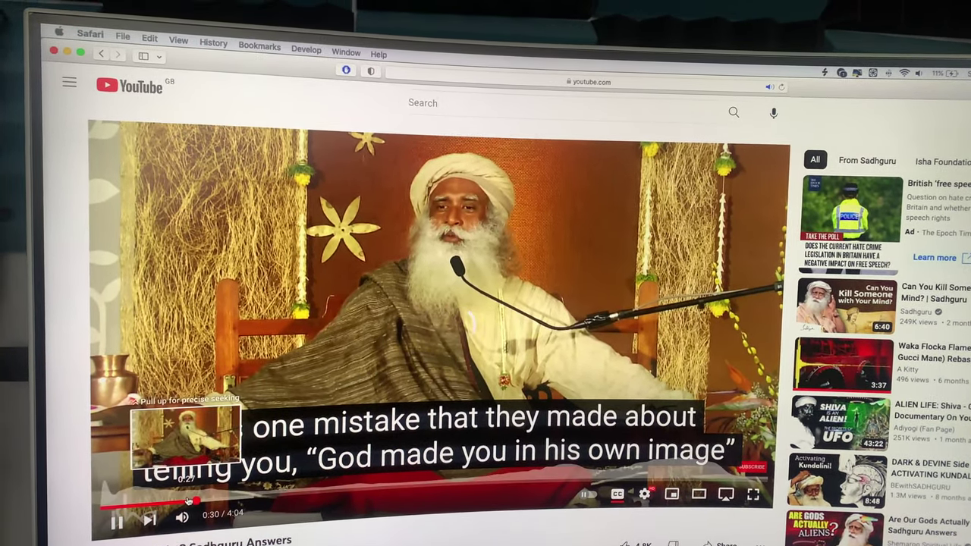
left_click_drag(193, 500, 258, 476)
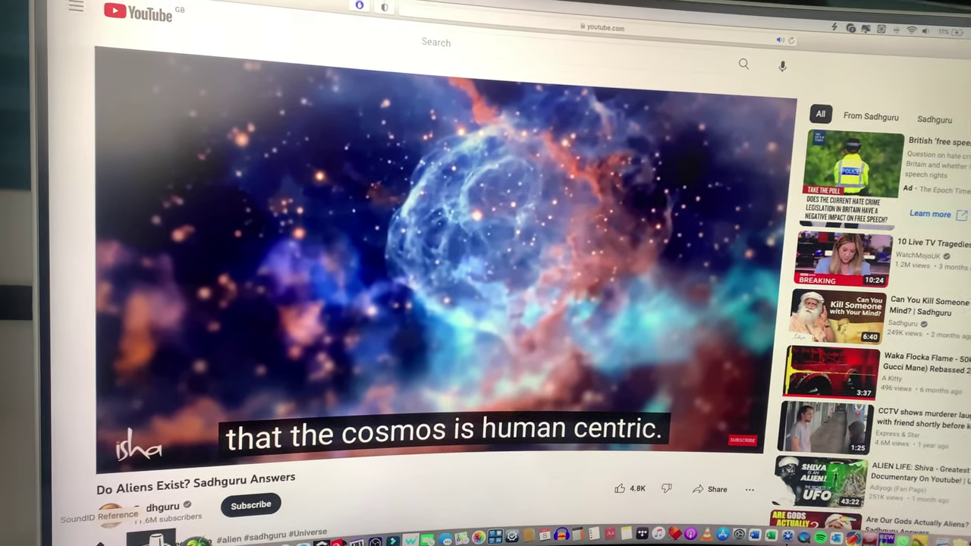
Step: Quit SoundID Reference from its Dock icon, then minimise Safari and hide Telegram
right_click(98, 538)
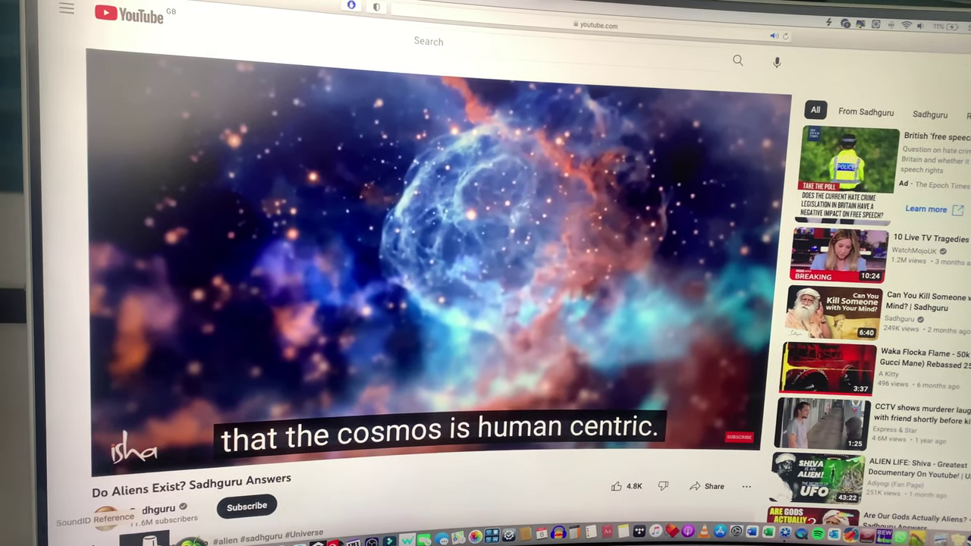
left_click(112, 508)
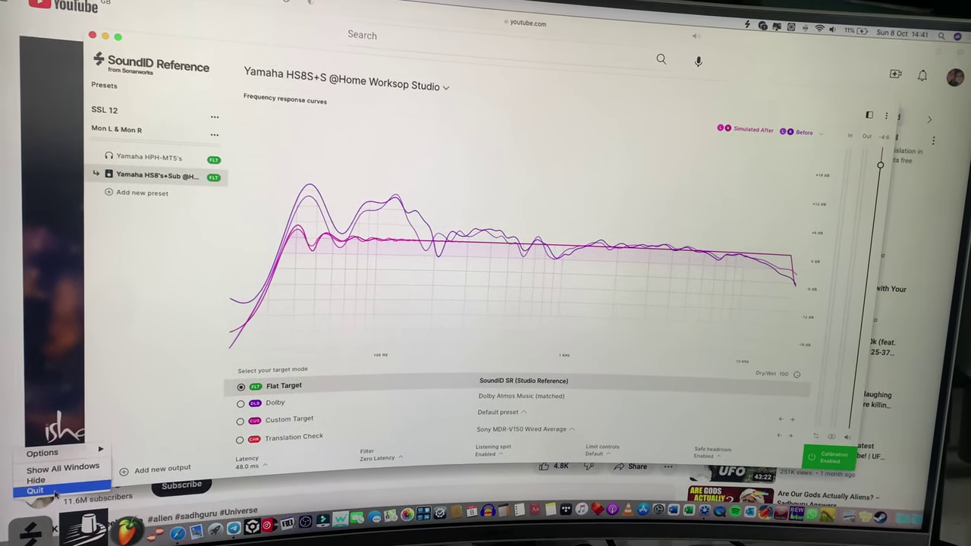
key("super+h")
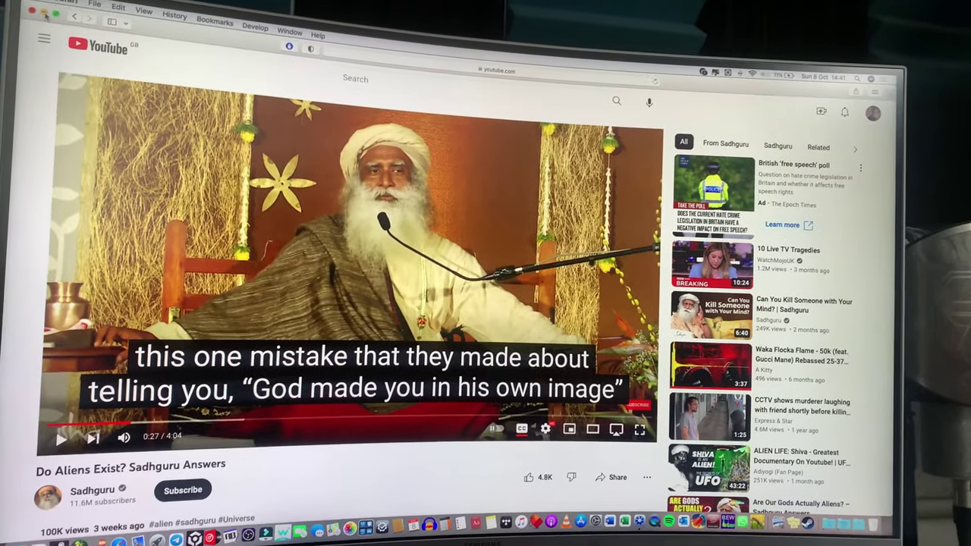
key("super+m")
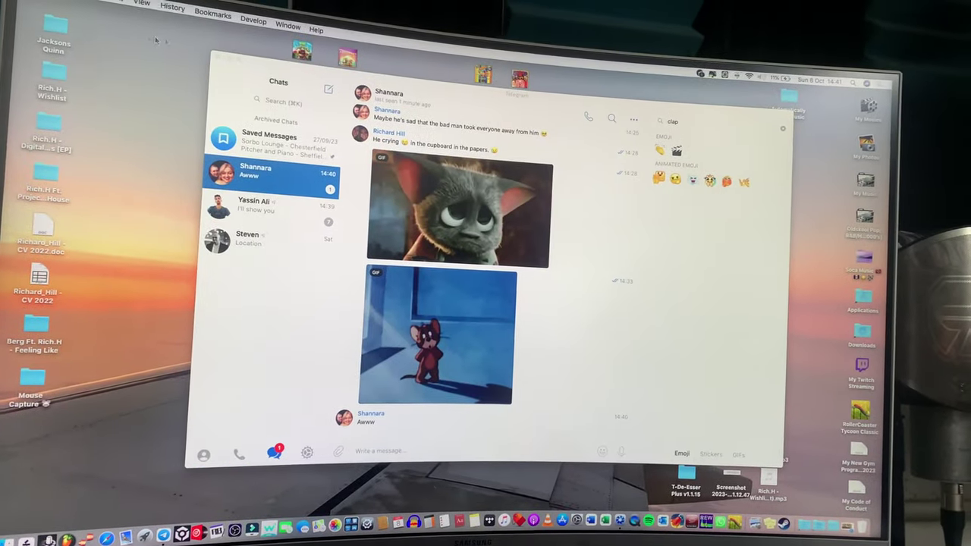
key("super+h")
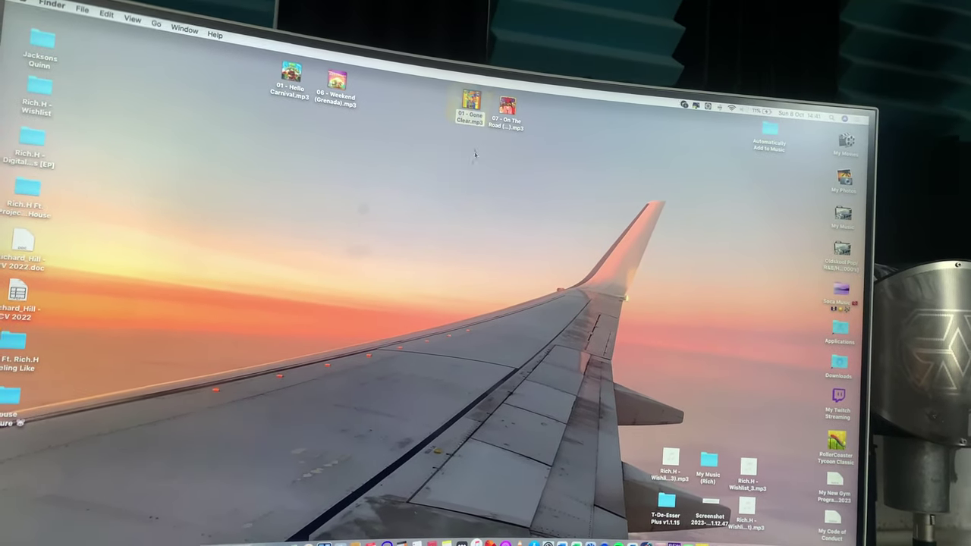
Step: Launch Music from the Dock, confirm SSL 12 as the output device, and hide Music
left_click(485, 542)
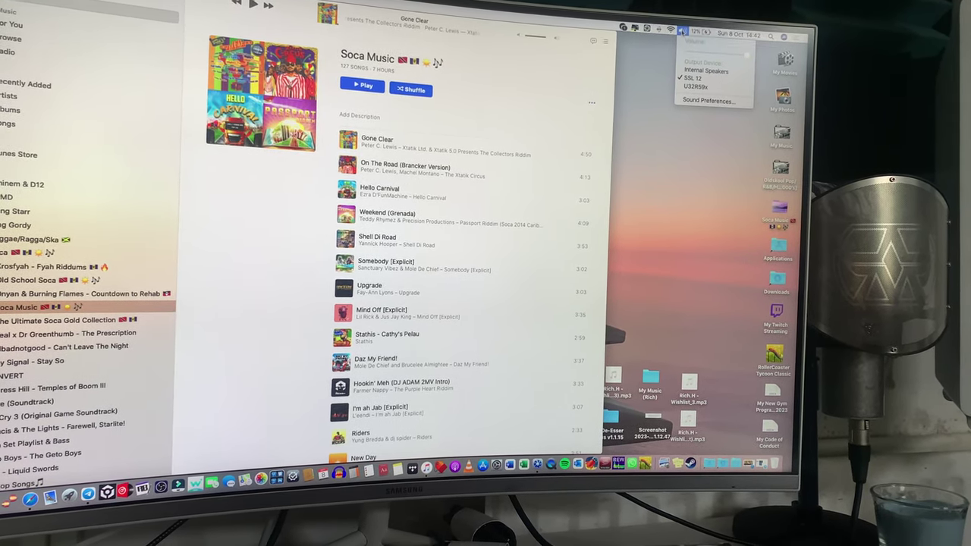
left_click(658, 179)
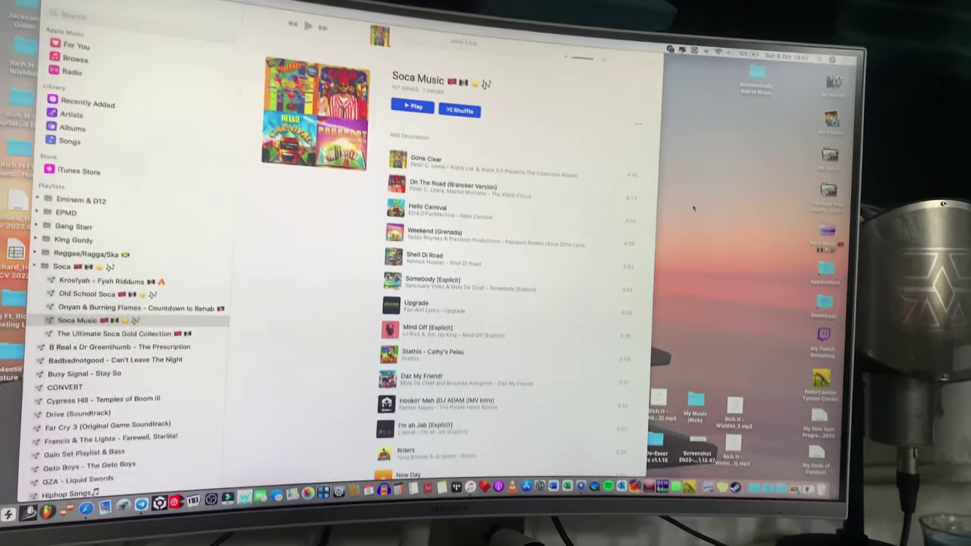
key("super+h")
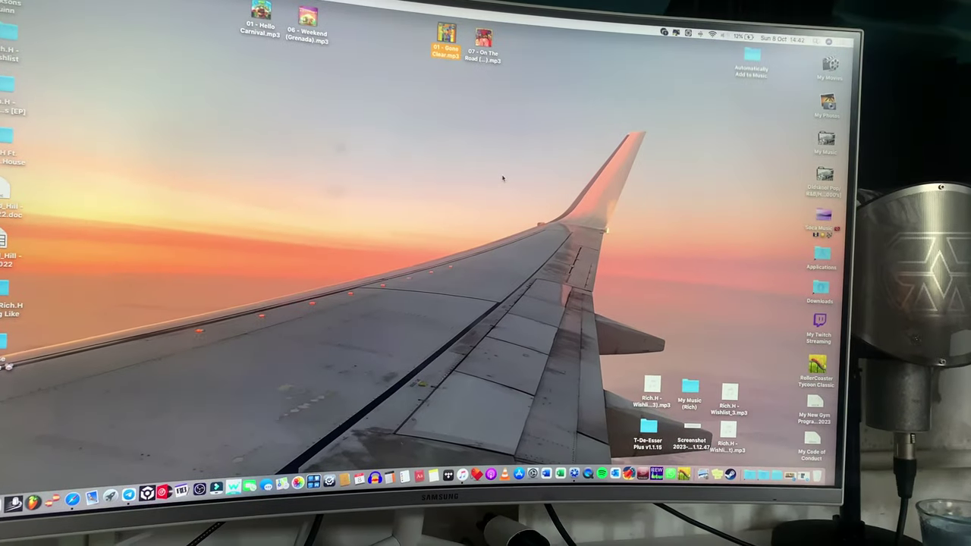